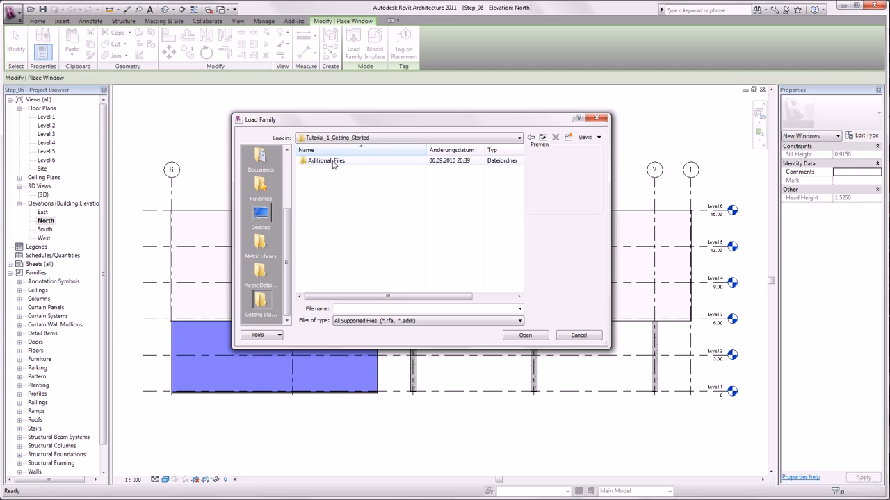
Step: Load the Window - Variable family from Aditional_Files and place one window in the upper wall beside grid 2, between Levels 4 and 5
left_click(332, 180)
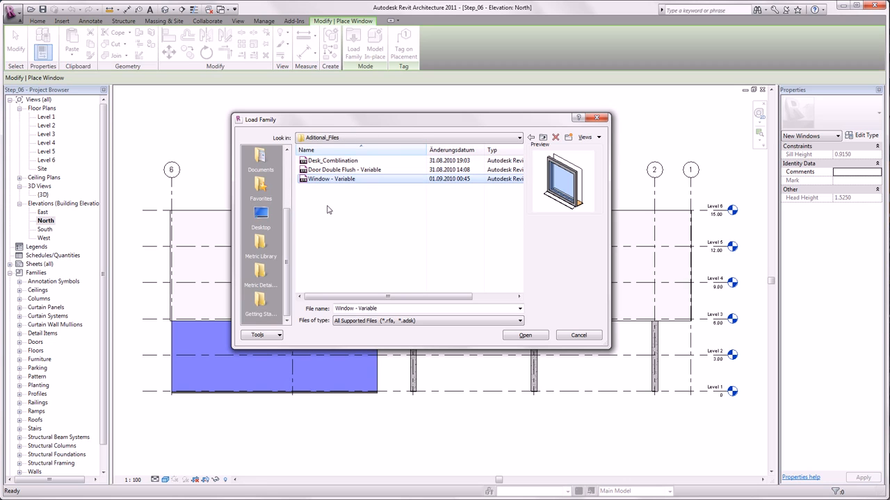
left_click(517, 336)
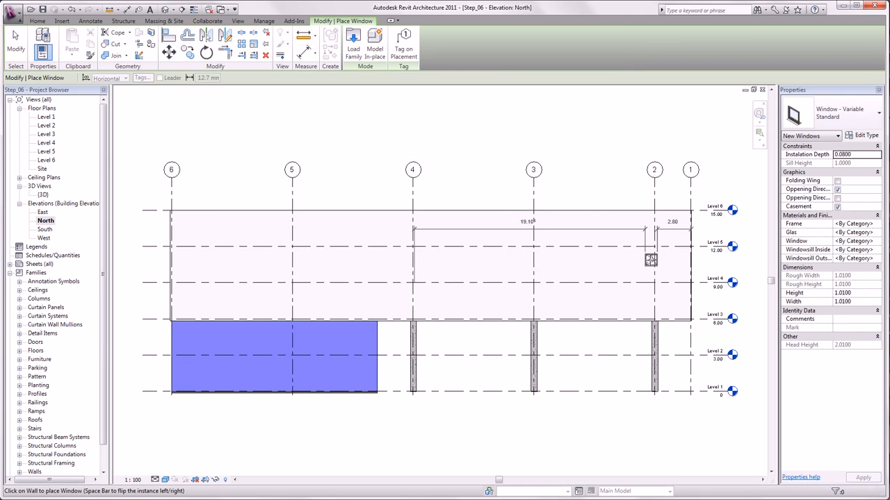
left_click(647, 260)
scroll(646, 260, "up", 5)
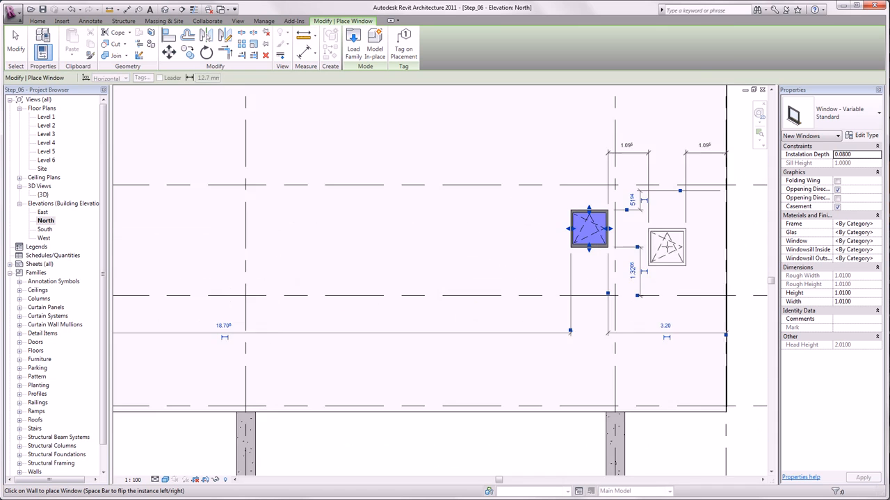
scroll(668, 259, "down", 3)
key("Escape")
key("Escape")
Step: Stretch the window vertically from just above Level 3 to just below Level 6, about 8.25 m high
left_click(604, 254)
left_click_drag(604, 261, 602, 368)
left_click_drag(604, 230, 603, 145)
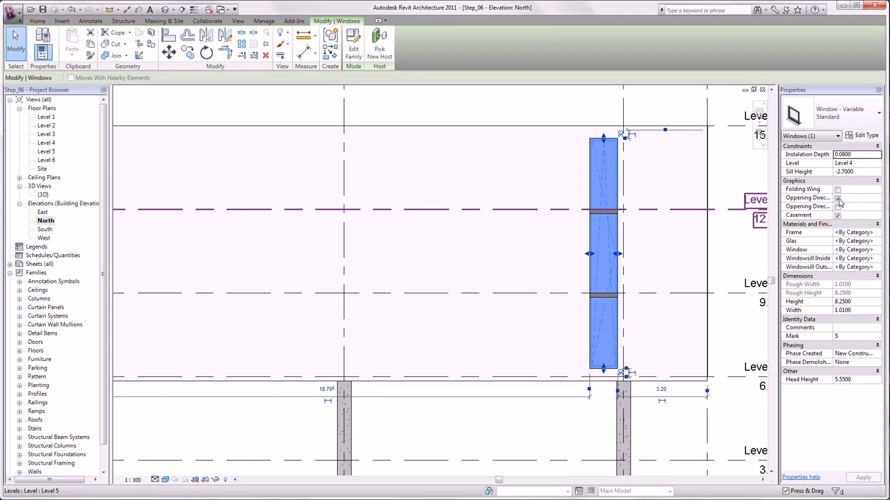
Step: Turn off the tall window's enabled opening direction and its Casement option
left_click(837, 198)
left_click(837, 216)
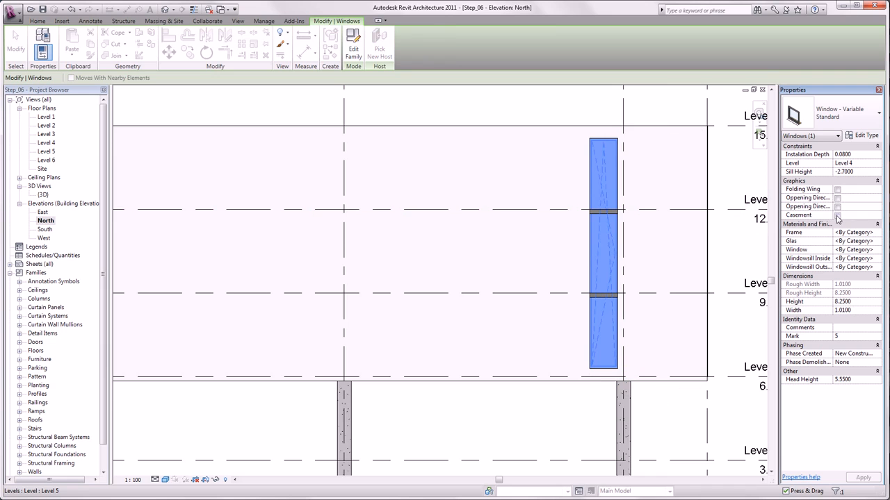
left_click(665, 192)
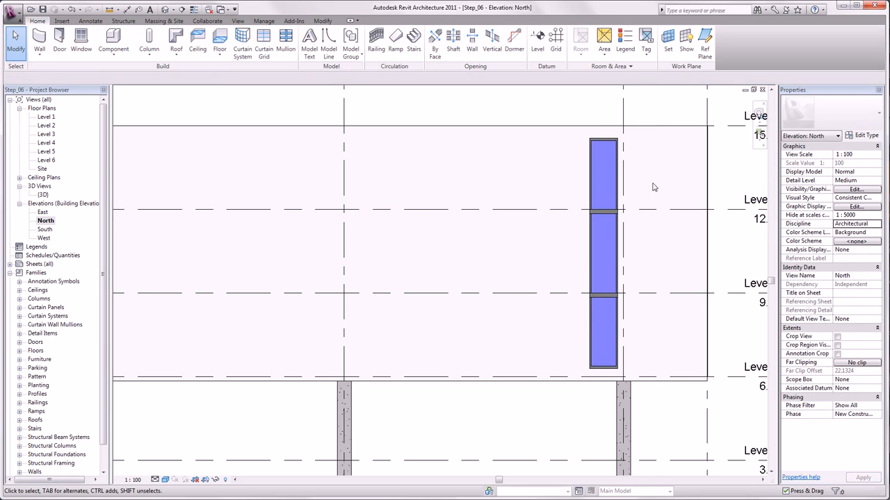
Step: Copy the tall window twice toward grid 3 with the Multiple option, about 3 m and then about 4 m further along
left_click(617, 174)
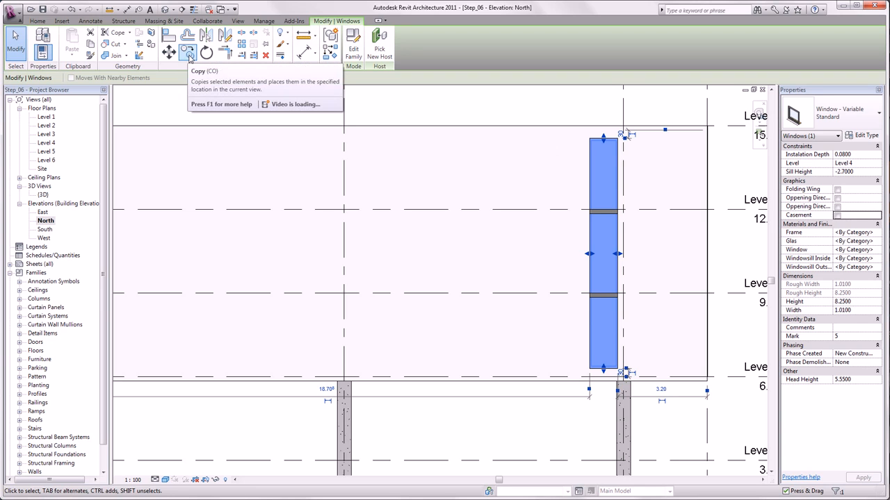
left_click(189, 54)
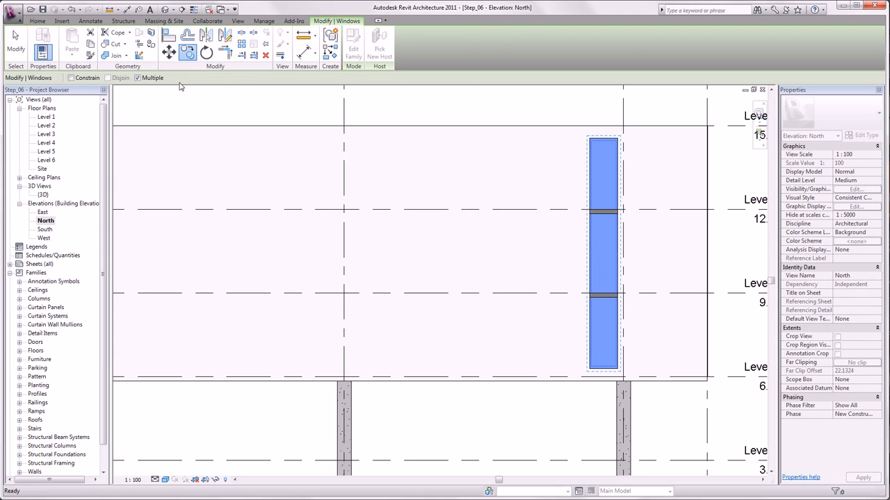
left_click(617, 138)
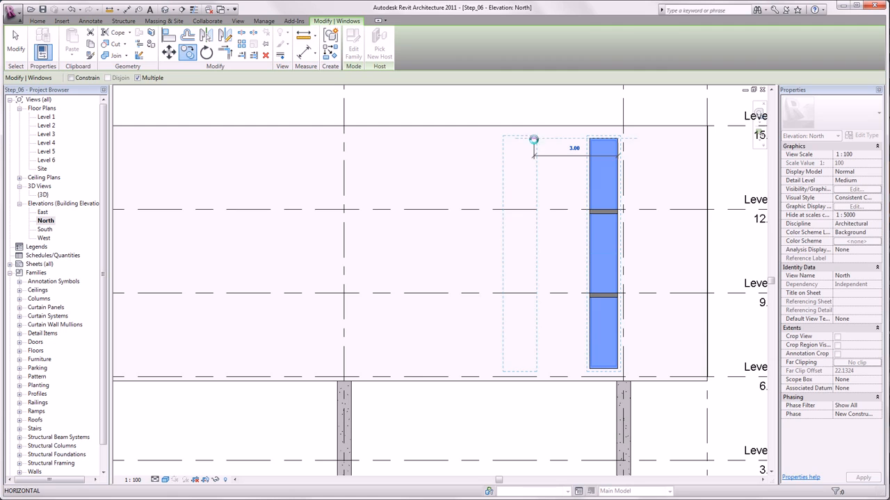
left_click(534, 139)
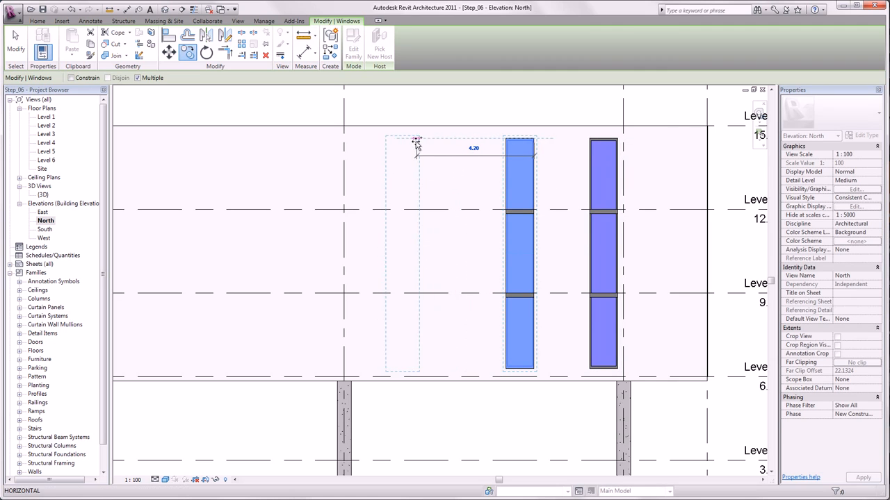
left_click(419, 139)
key("Escape")
left_click(511, 118)
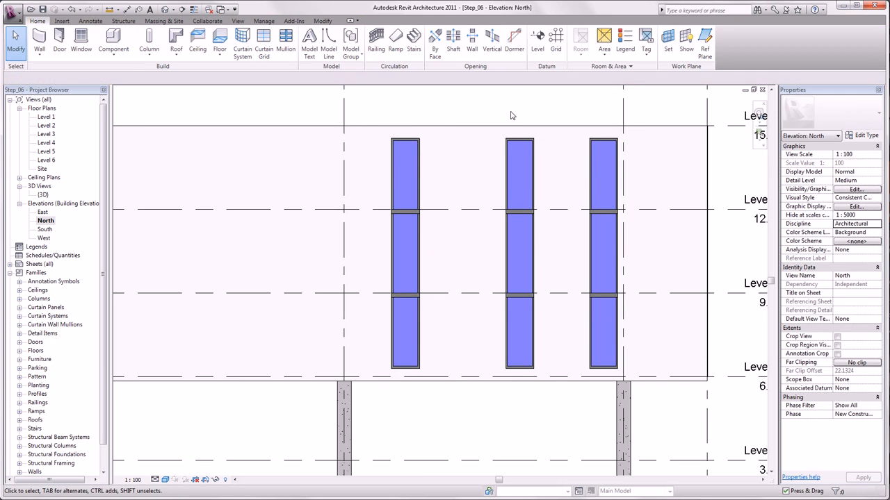
Step: Close the North elevation, open the Level 3 floor plan, and tile it beside the 3D view with both views fitted
left_click(762, 90)
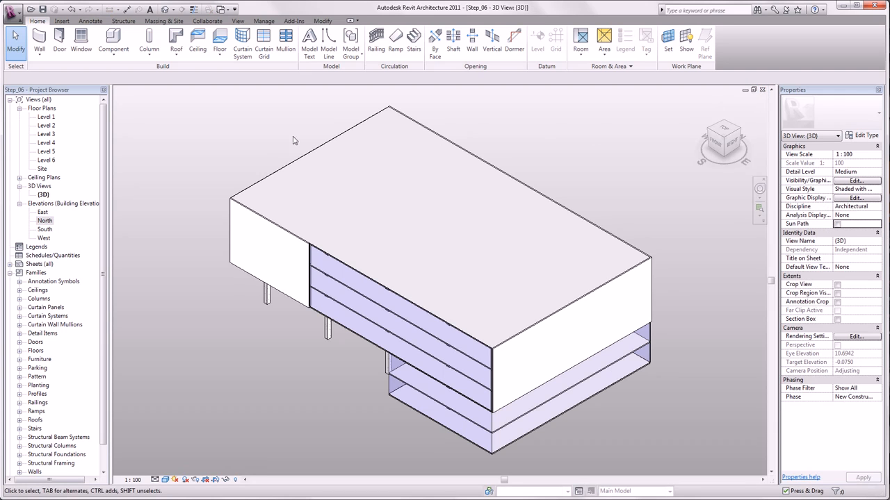
left_click(49, 135)
double_click(49, 135)
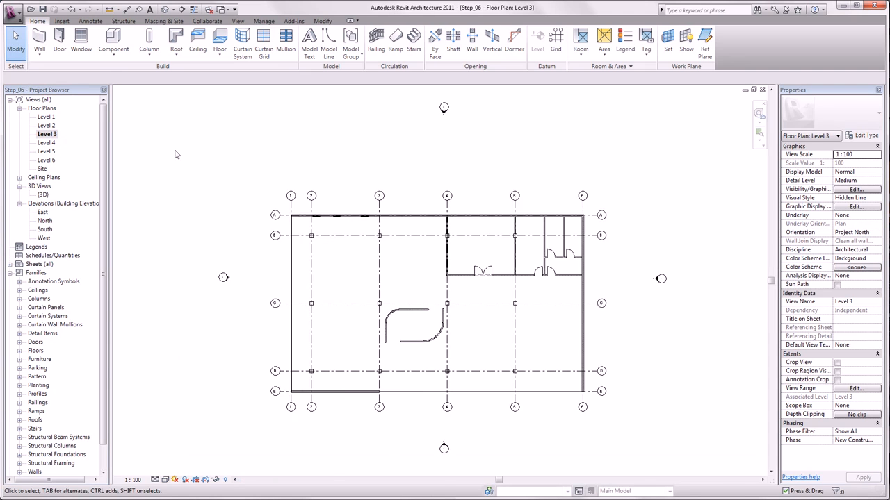
key("w")
key("t")
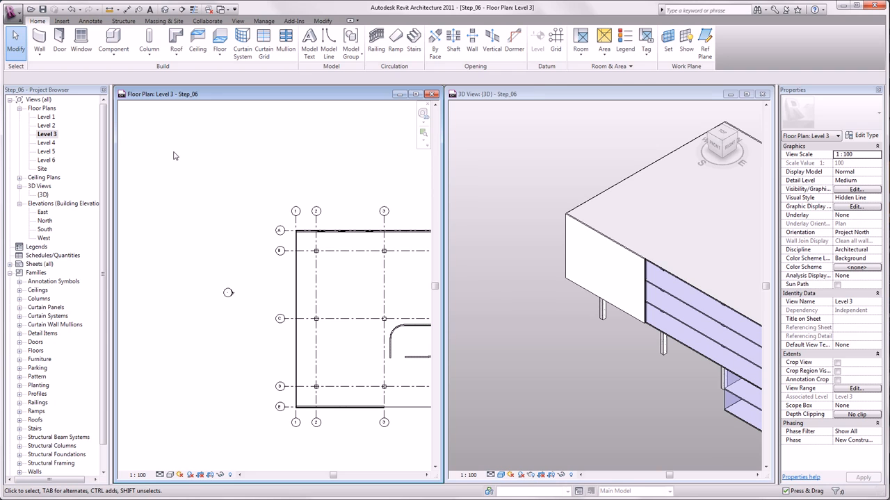
key("z")
key("a")
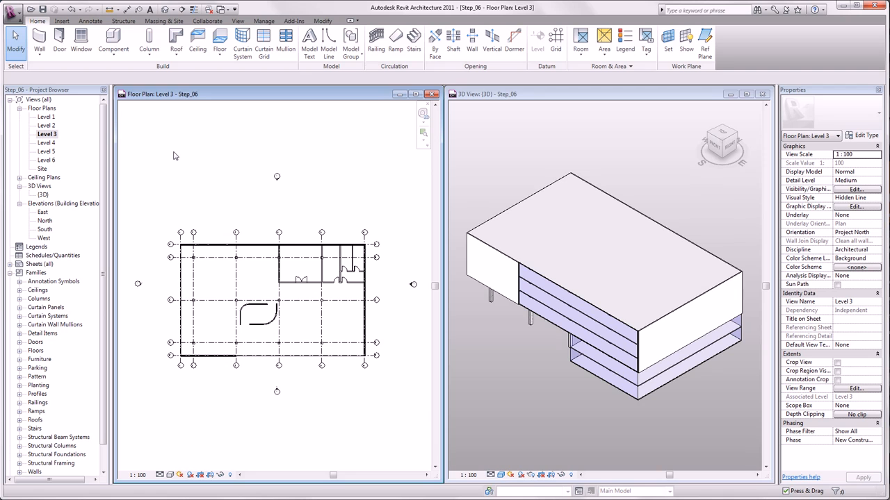
Step: Mirror copies of the three windows on grid A's wall about grid line C onto the wall along grid E
scroll(204, 238, "up", 5)
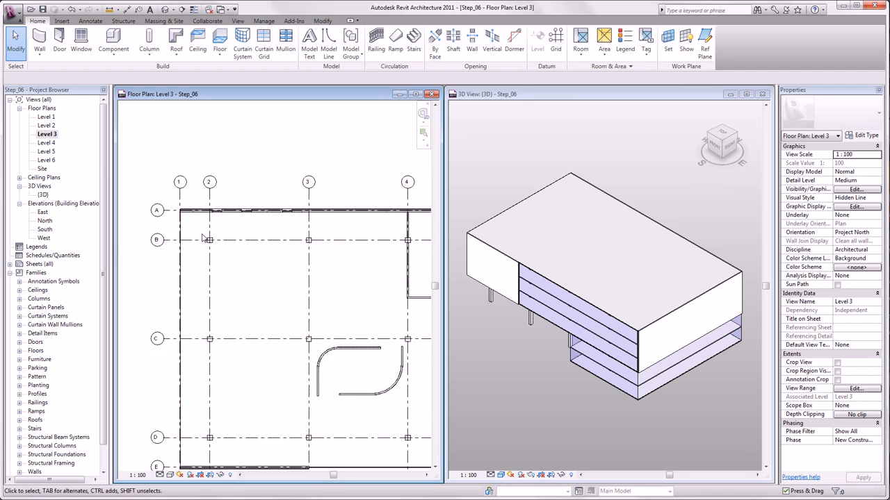
scroll(204, 238, "up", 1)
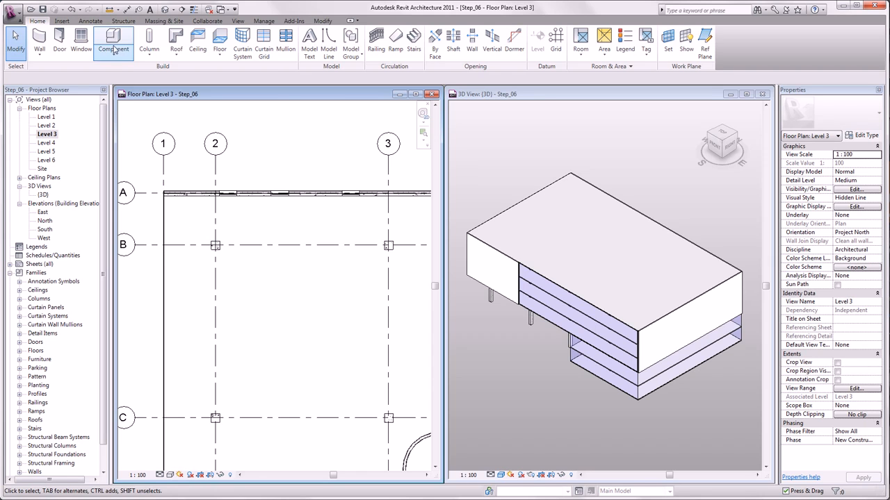
left_click_drag(134, 154, 373, 233)
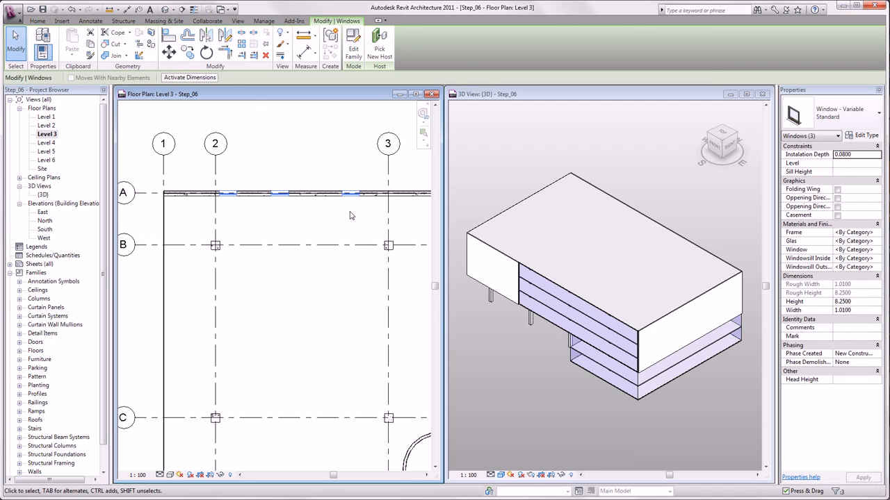
left_click(206, 37)
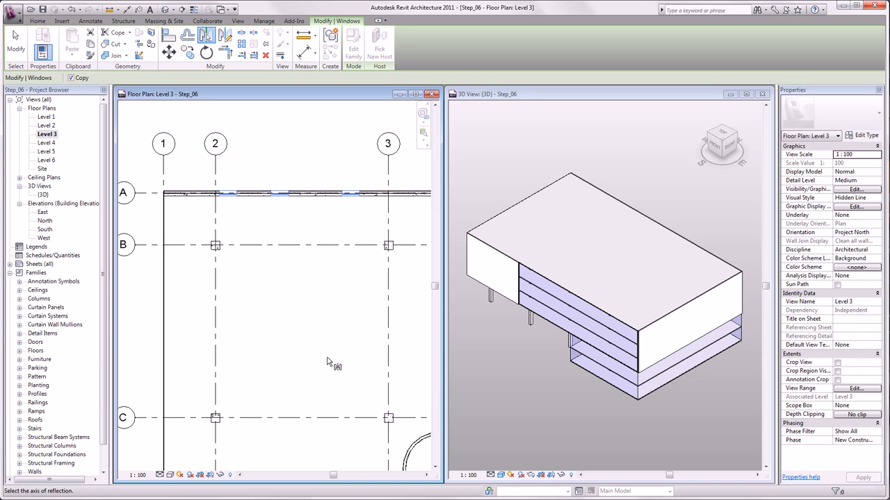
middle_click_drag(317, 421, 340, 308)
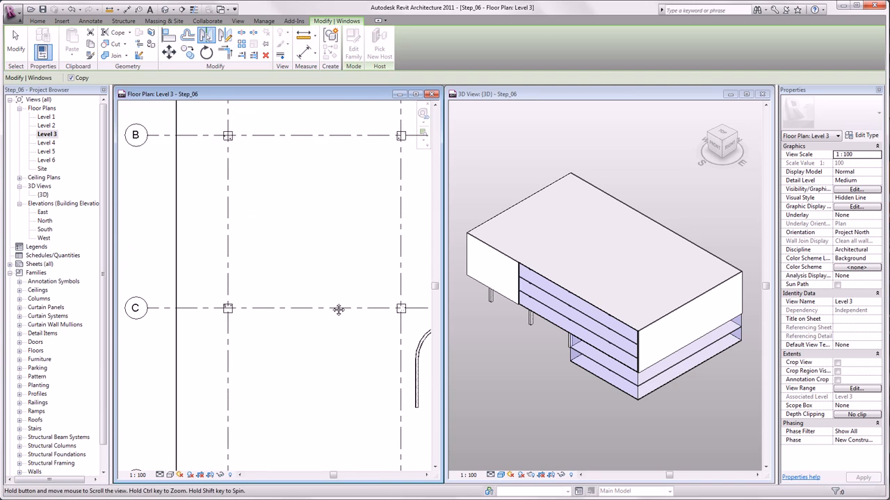
scroll(331, 303, "down", 2)
left_click(329, 307)
scroll(326, 389, "down", 1)
middle_click_drag(324, 395, 312, 359)
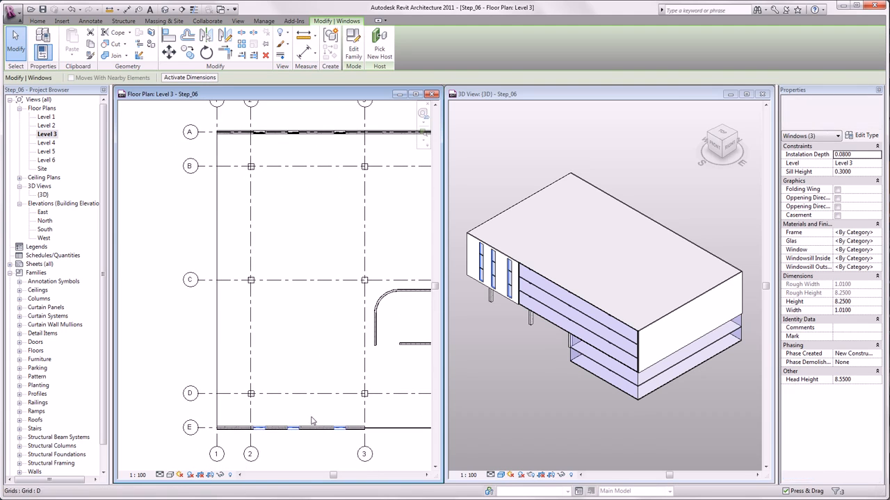
scroll(308, 435, "up", 1)
scroll(297, 442, "up", 1)
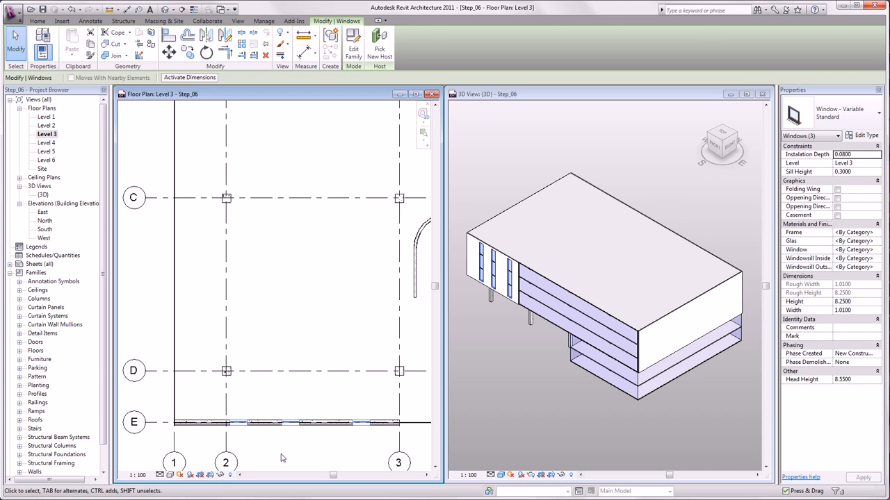
left_click(282, 458)
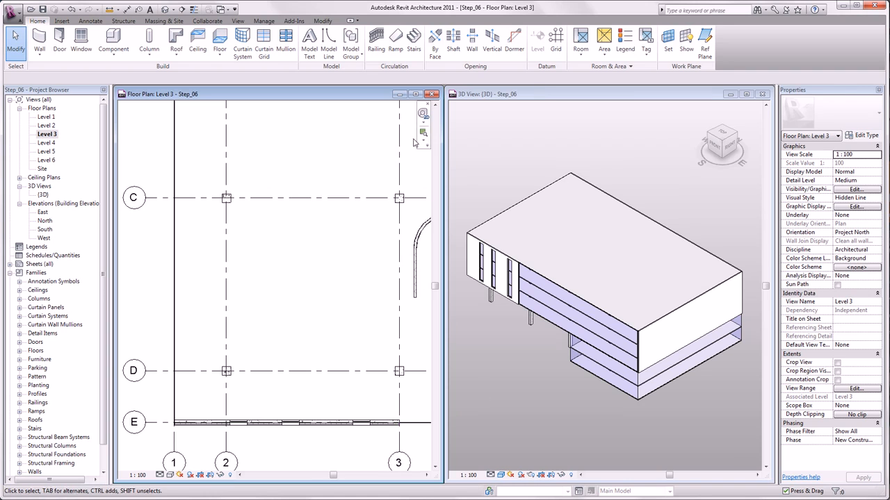
Step: Replace the Level 3 plan with the Level 1 floor plan, tiled beside the 3D view, and orbit the 3D model to its front-left side
left_click(430, 93)
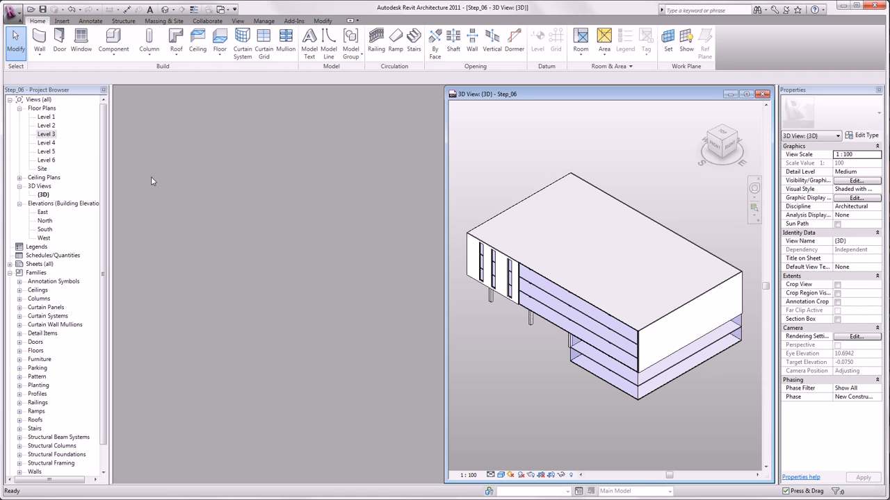
double_click(46, 118)
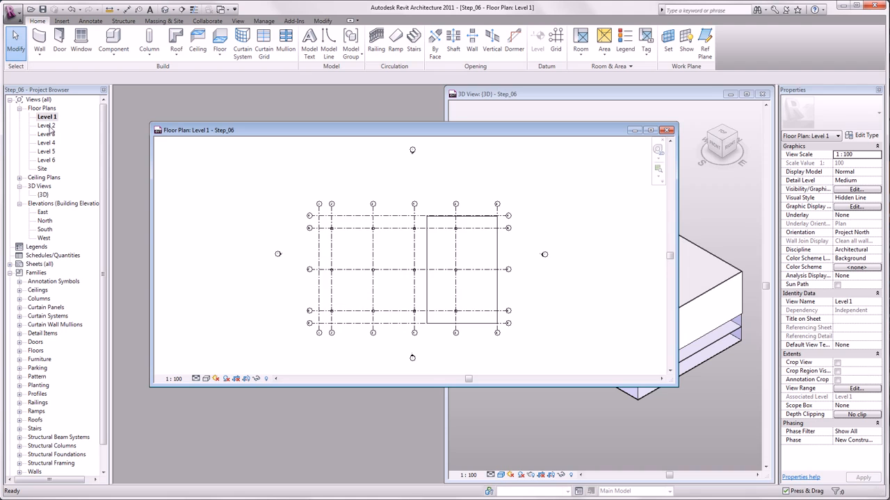
key("w")
key("t")
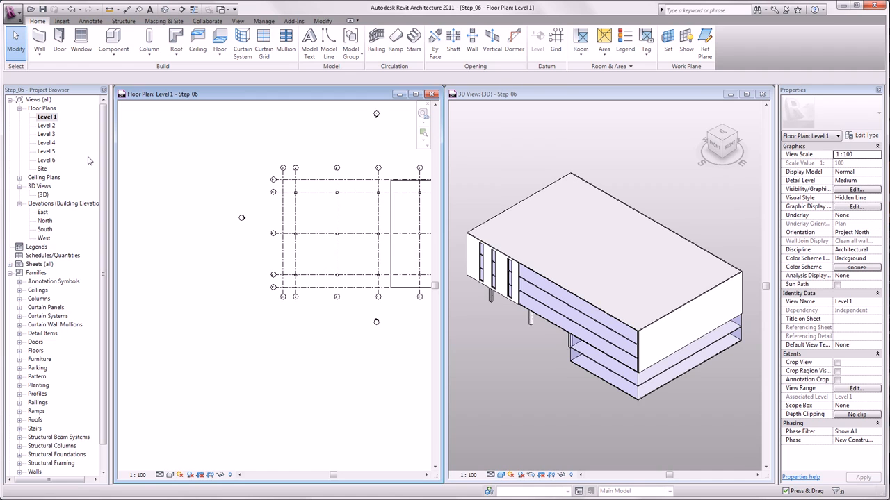
key("z")
key("a")
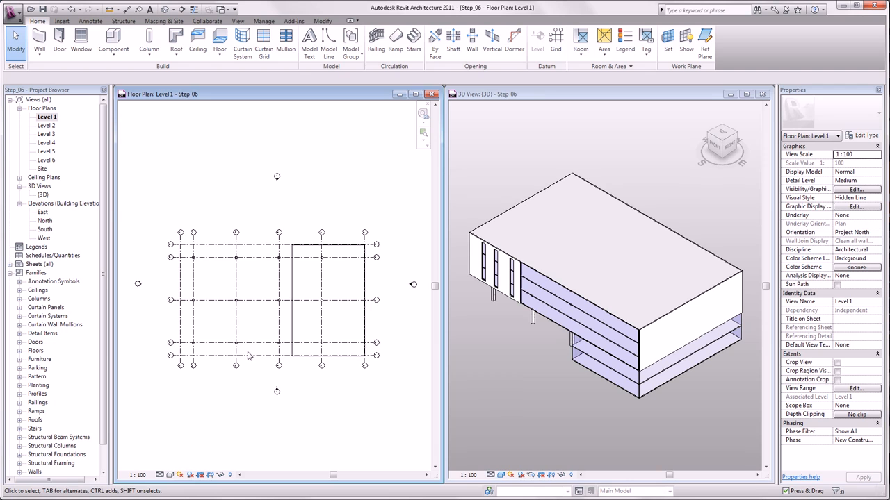
left_click(513, 365)
middle_click_drag(519, 376, 707, 358, "shift")
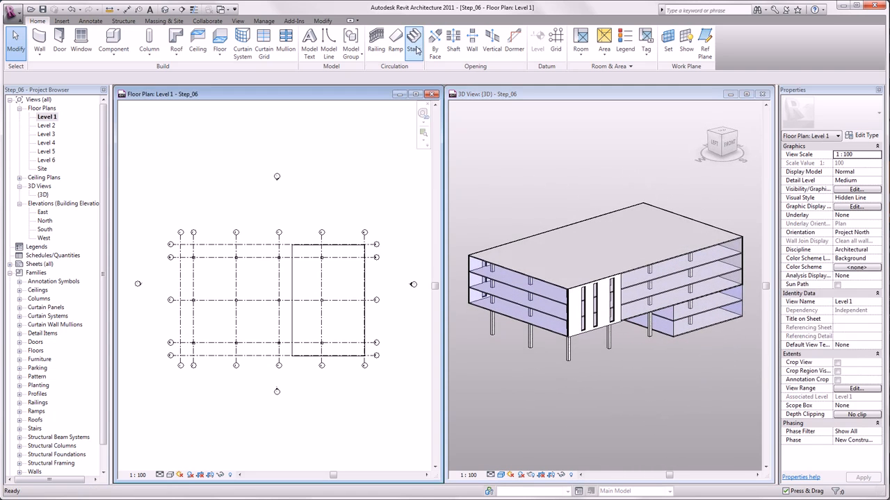
Step: Start a stair run sketch from Level 1 to Level 2 using type Steel Stair -MPK, with 17 desired risers
left_click(415, 48)
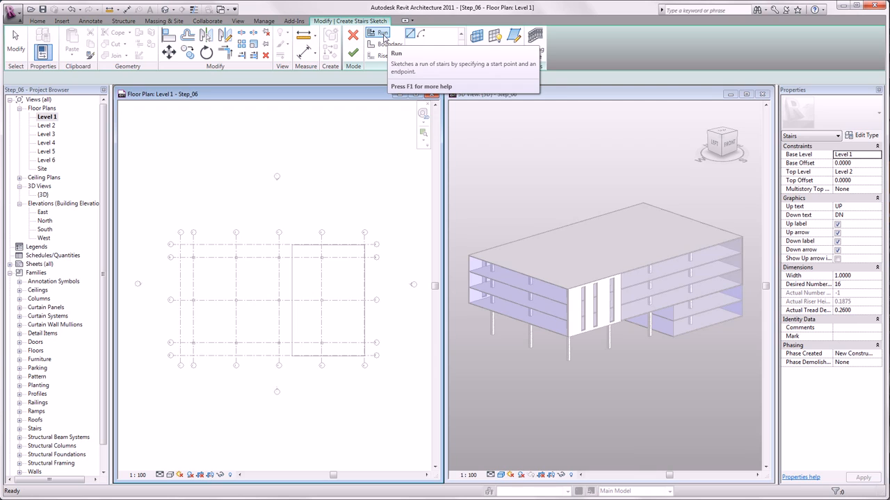
left_click(384, 36)
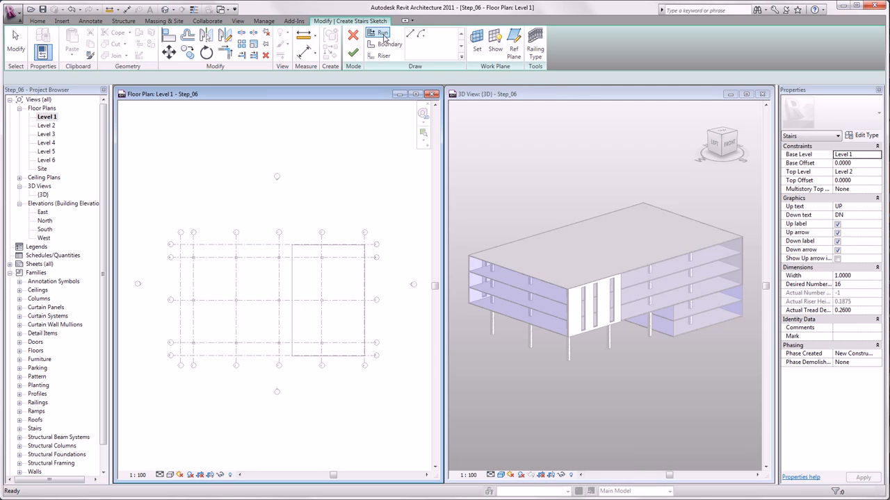
left_click(861, 136)
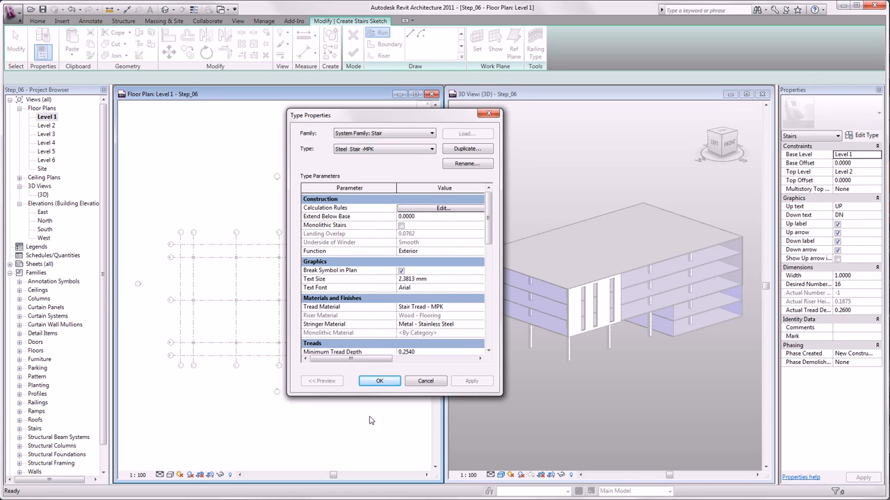
left_click(386, 383)
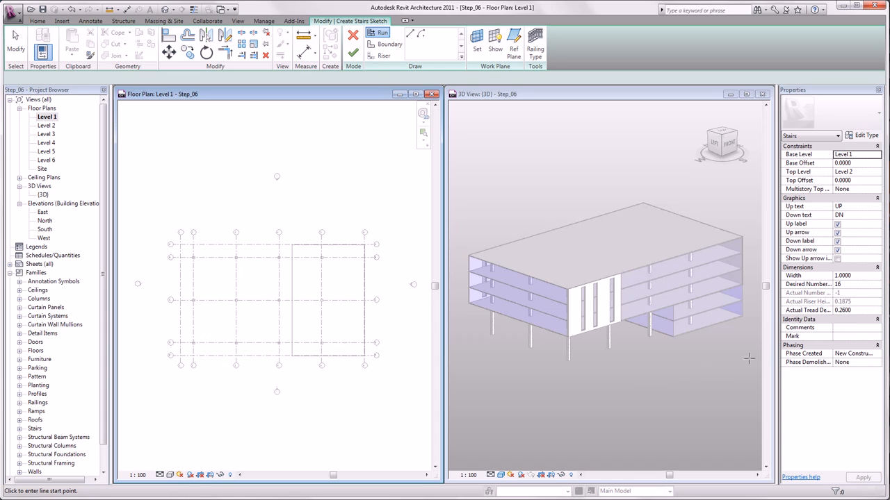
left_click(846, 285)
double_click(846, 285)
type("17")
key("Return")
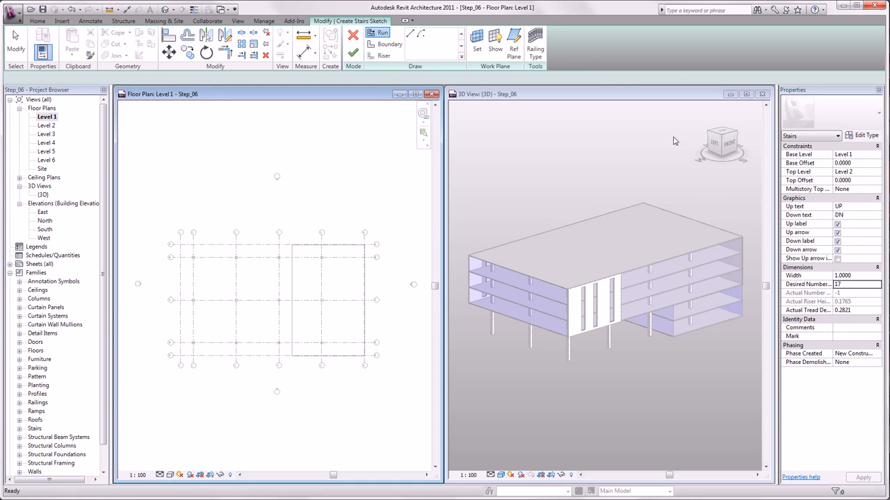
Step: Set the new stair's railing type to Glas - MPK
left_click(535, 43)
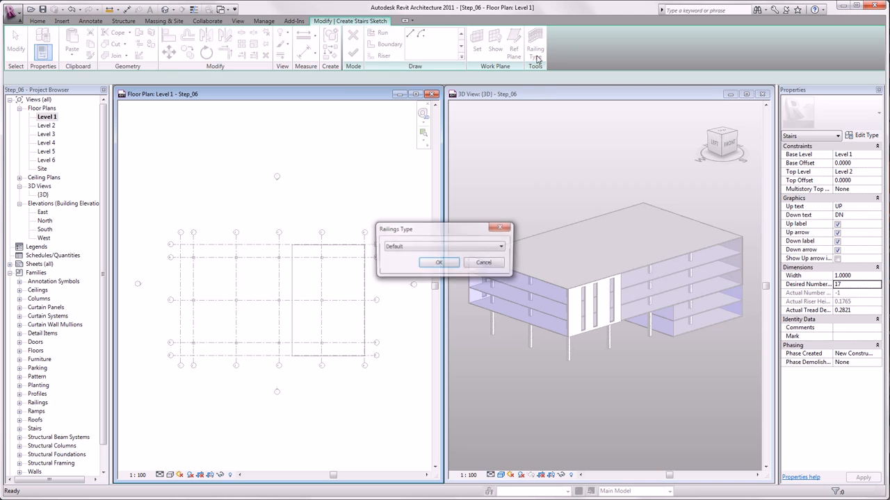
left_click(440, 246)
left_click(435, 281)
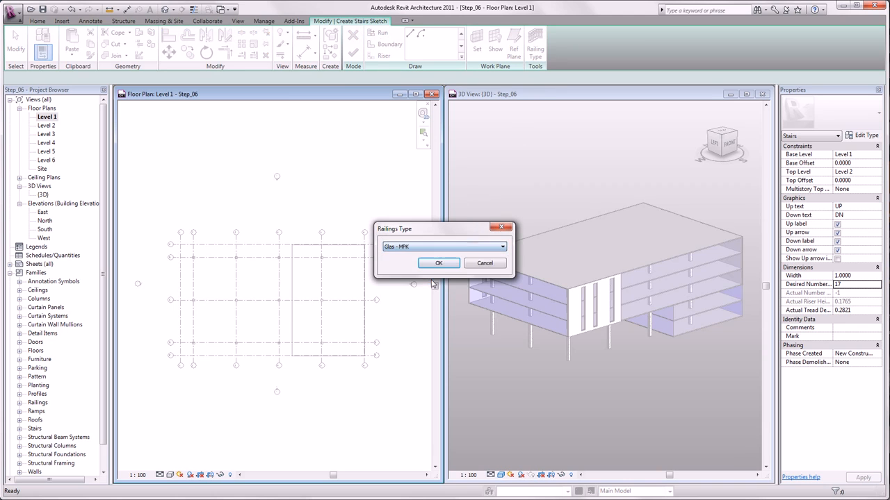
left_click(438, 264)
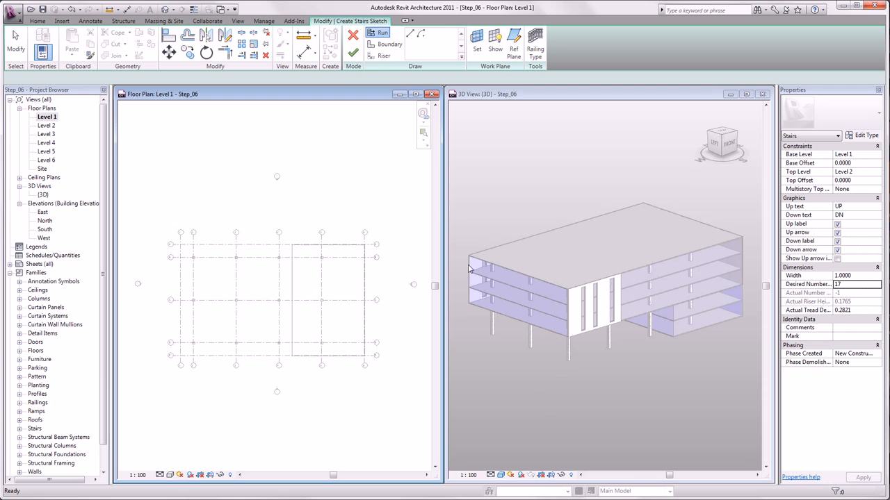
Step: Create a U-shaped stair starting on grid line 5, with a first run about 2.53 m long eastward and a parallel return run completing the risers
scroll(327, 330, "up", 5)
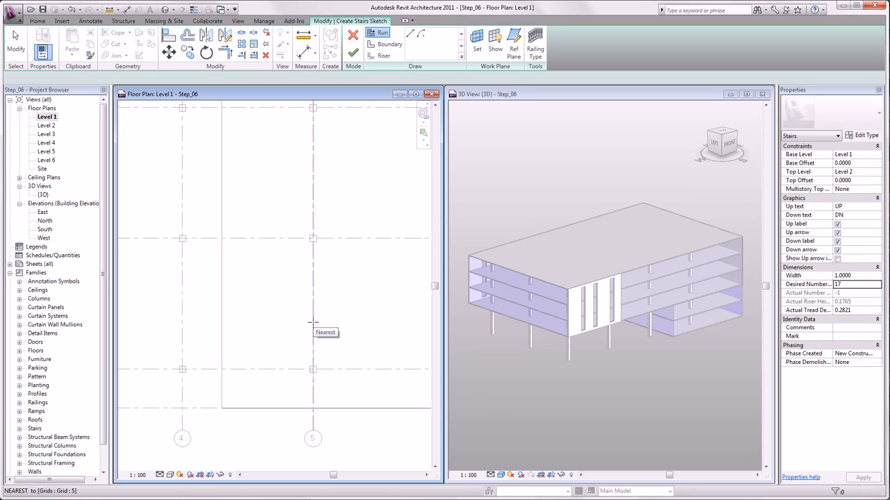
left_click(312, 322)
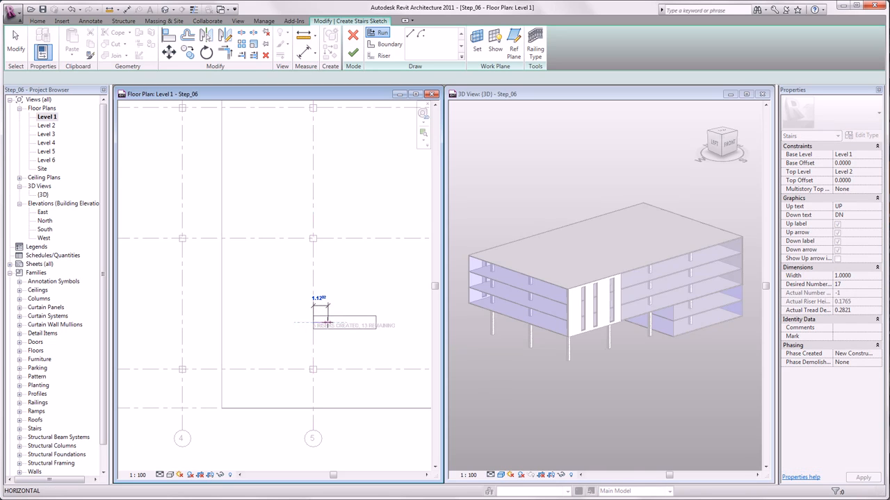
scroll(329, 323, "up", 2)
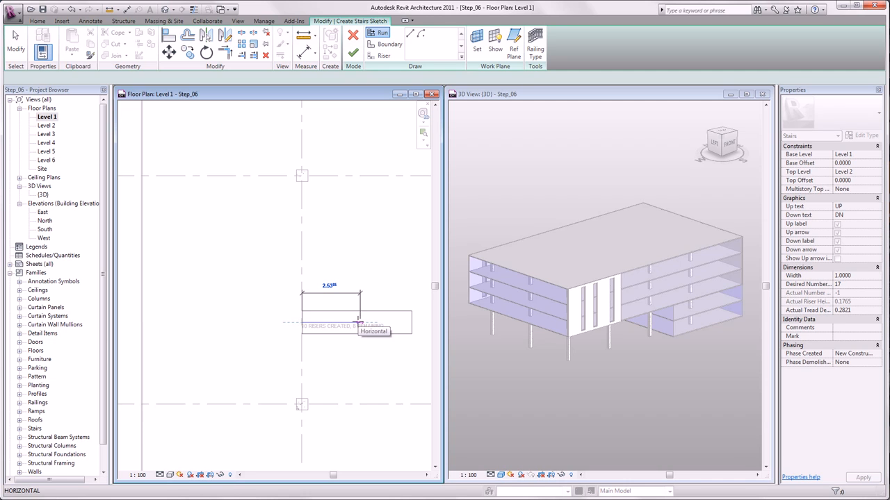
left_click(360, 322)
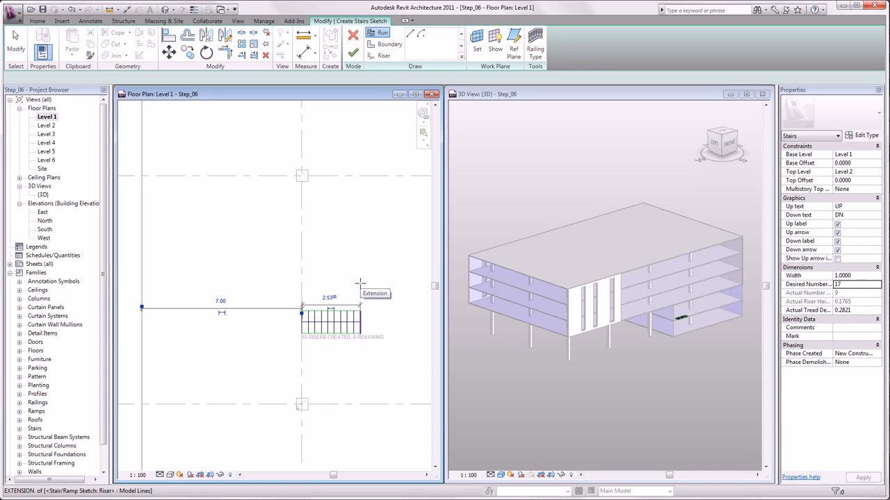
left_click(360, 283)
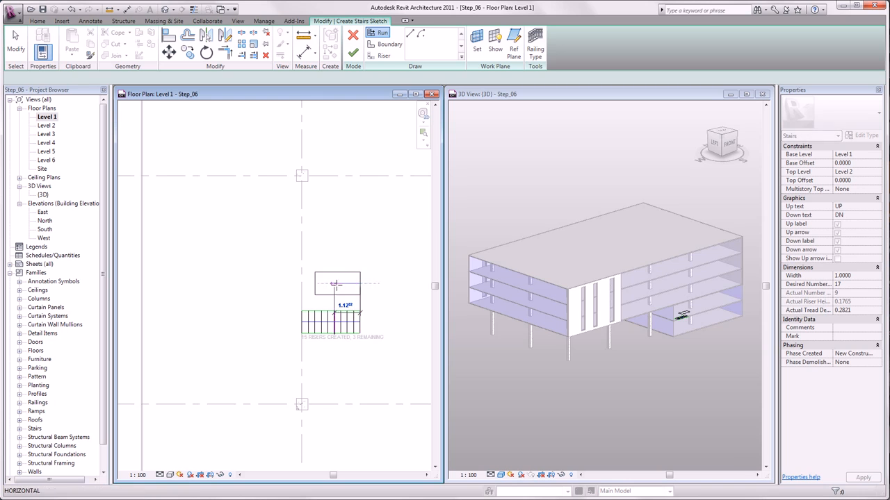
left_click(312, 284)
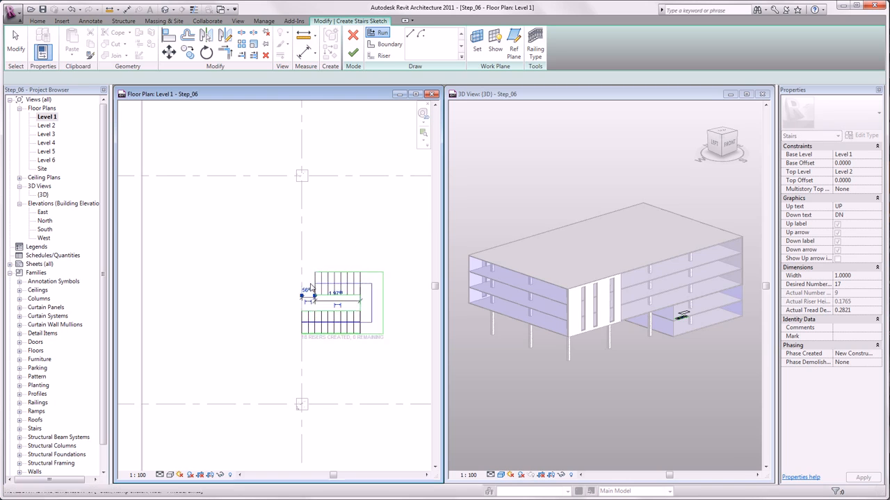
left_click(353, 54)
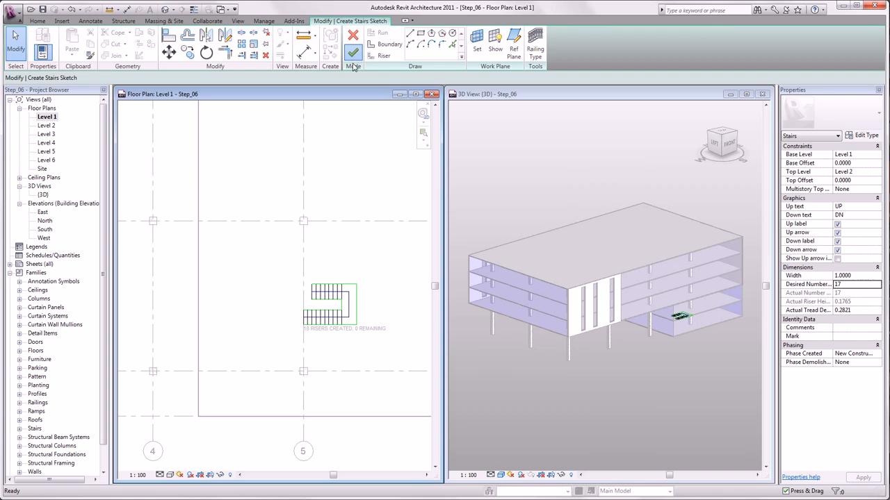
Step: Turn on the section box for the 3D view
left_click(648, 375)
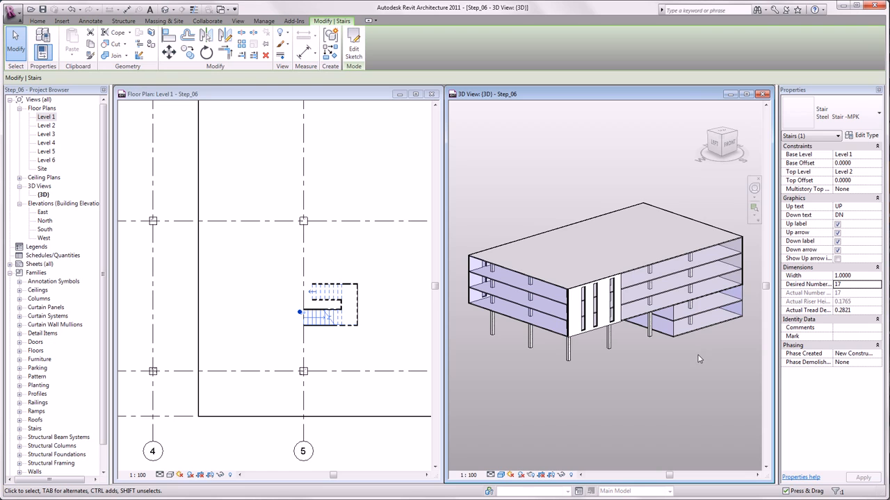
mouse_move(698, 355)
middle_mouse_down("shift")
mouse_move(672, 346)
mouse_move(702, 358)
middle_mouse_up("shift")
scroll(684, 324, "up", 3)
scroll(684, 325, "up", 1)
scroll(637, 392, "down", 2)
middle_click_drag(637, 391, 664, 398, "shift")
left_click(663, 399)
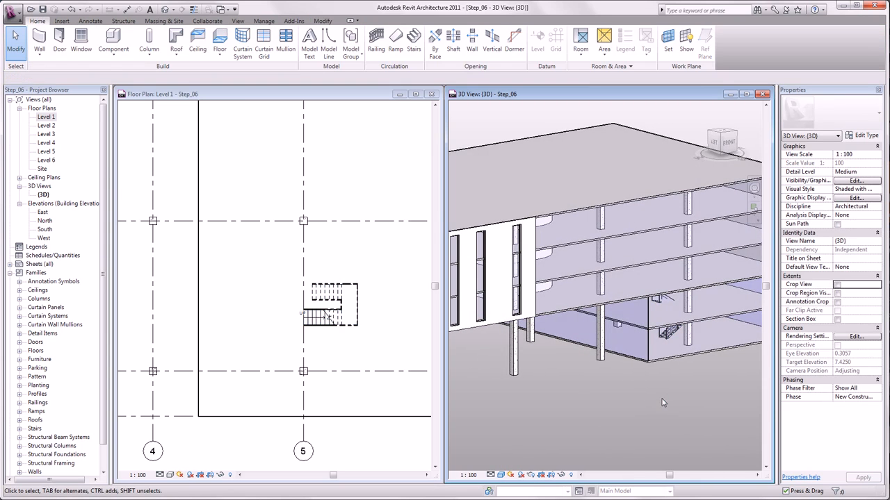
left_click(836, 319)
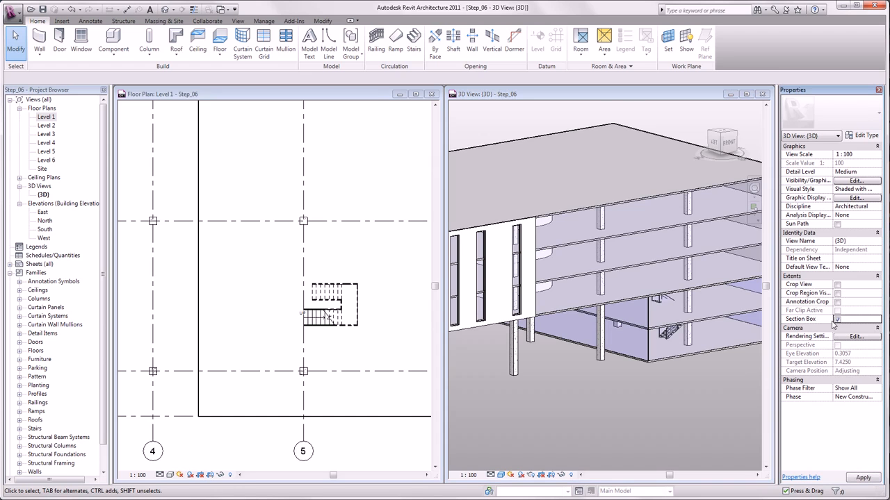
Step: Pull the section box's front face back into the building to cut it open and expose the new stair
left_click(622, 389)
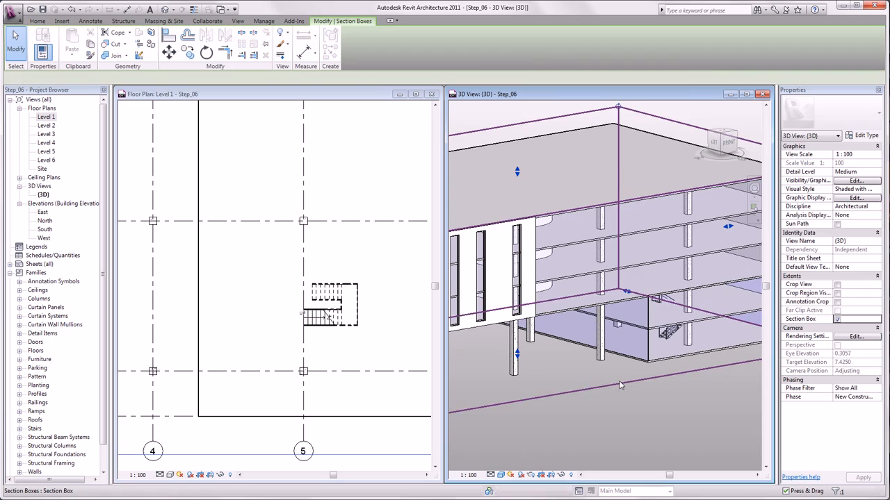
scroll(625, 363, "down", 2)
left_click_drag(632, 321, 602, 310)
left_click(666, 408)
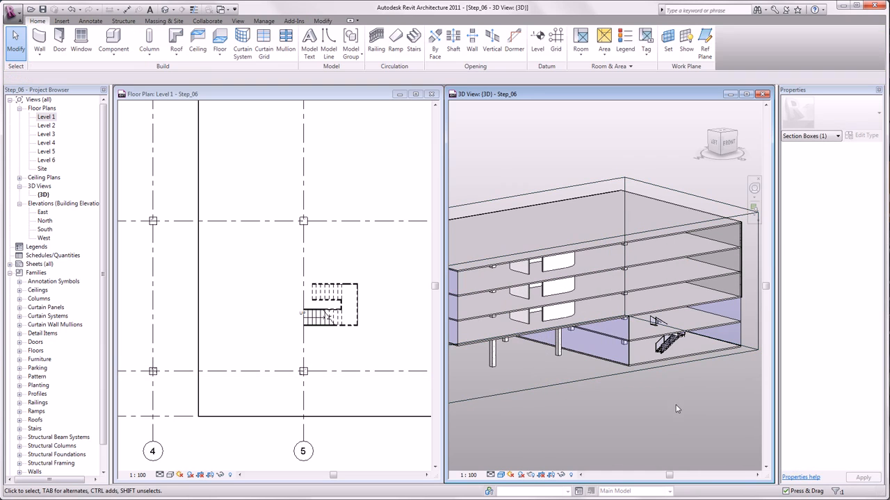
Step: Set the steel stair's multistory top level to Level 5
scroll(668, 408, "up", 8)
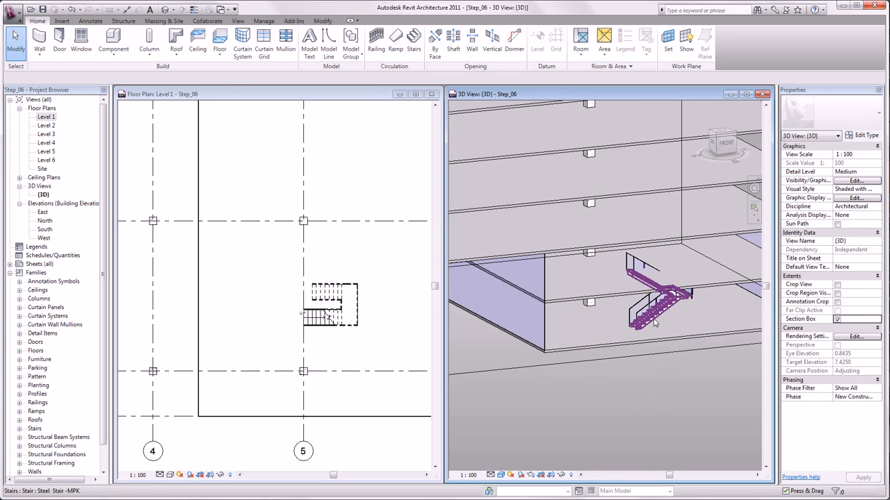
left_click(654, 322)
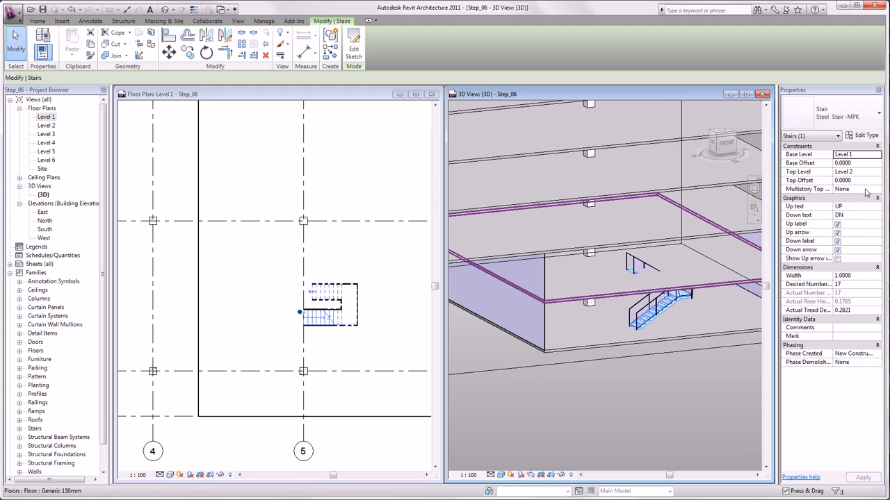
left_click(877, 190)
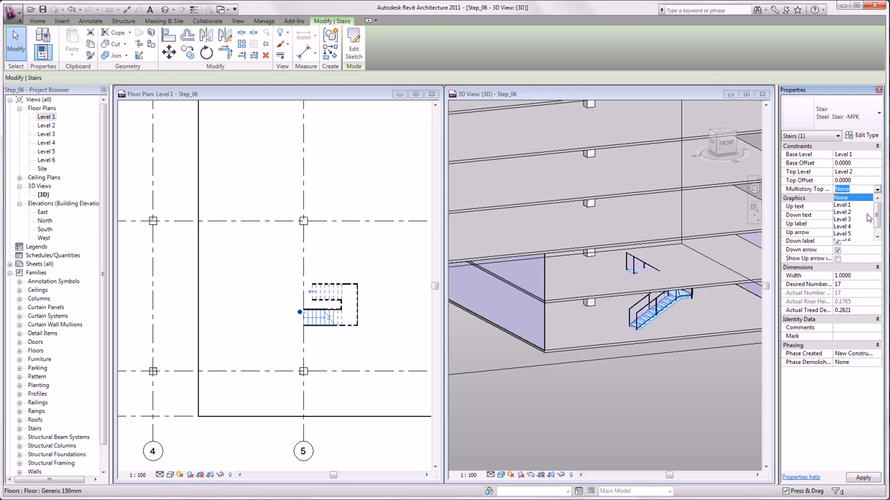
left_click(624, 402)
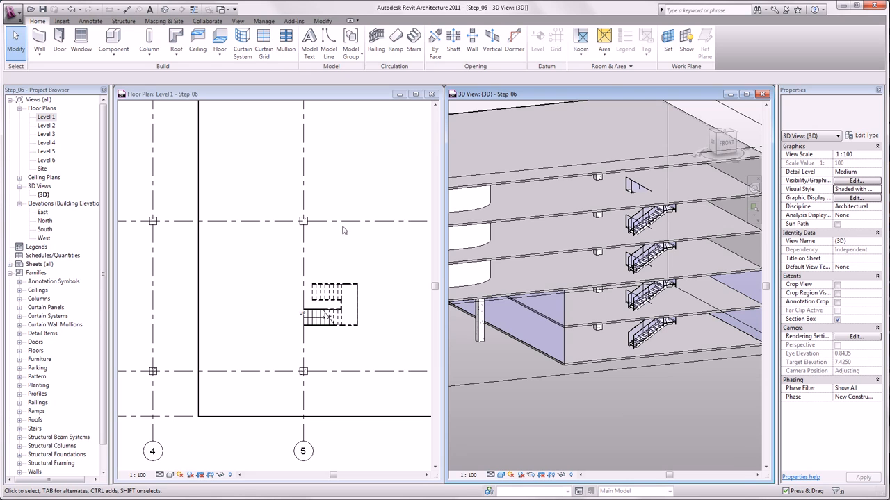
Step: Sketch a rectangular shaft opening boundary about 3.03 by 2.82 m in the Level 1 plan, from the upper run's end to the opposite landing corner
left_click(452, 54)
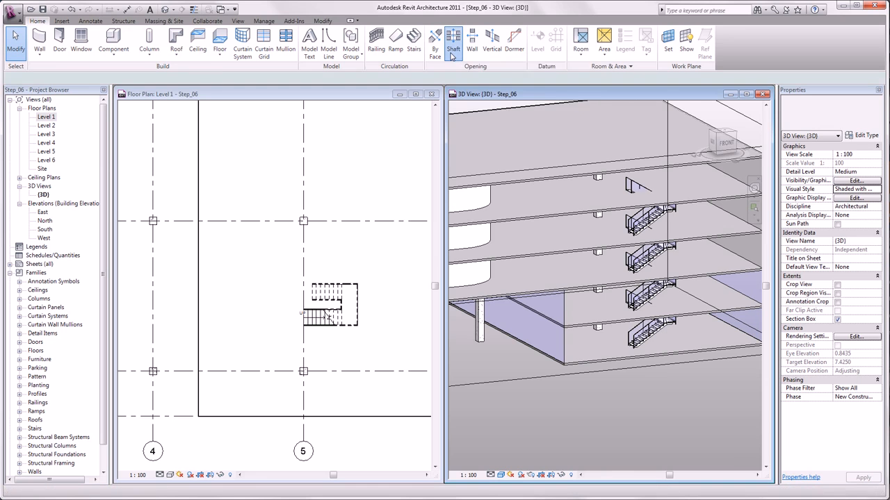
scroll(312, 280, "up", 5)
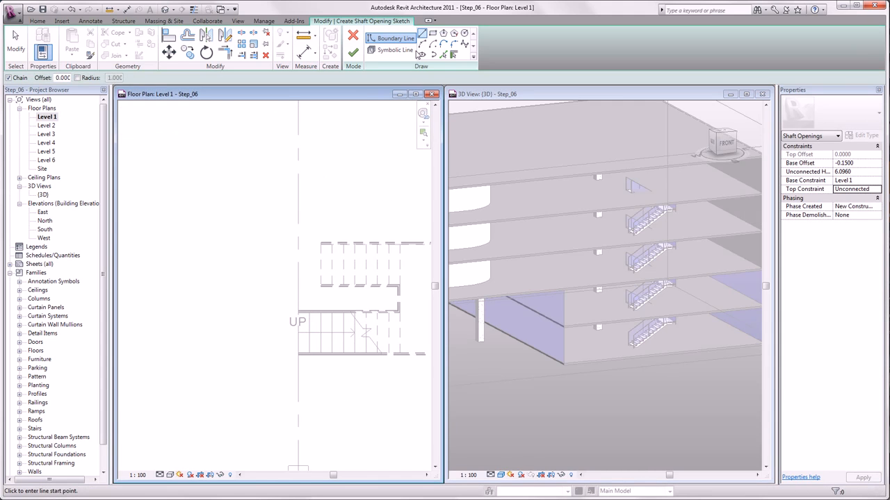
left_click(432, 33)
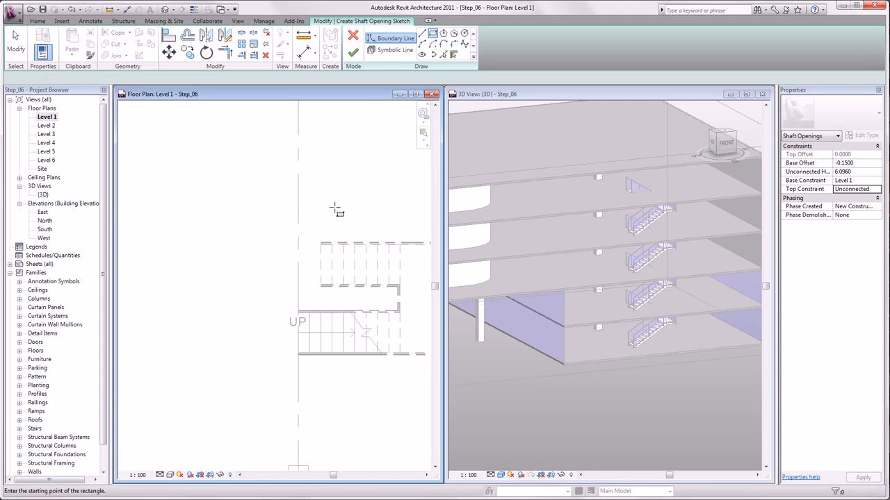
left_click(318, 244)
scroll(299, 275, "down", 1)
scroll(299, 274, "down", 1)
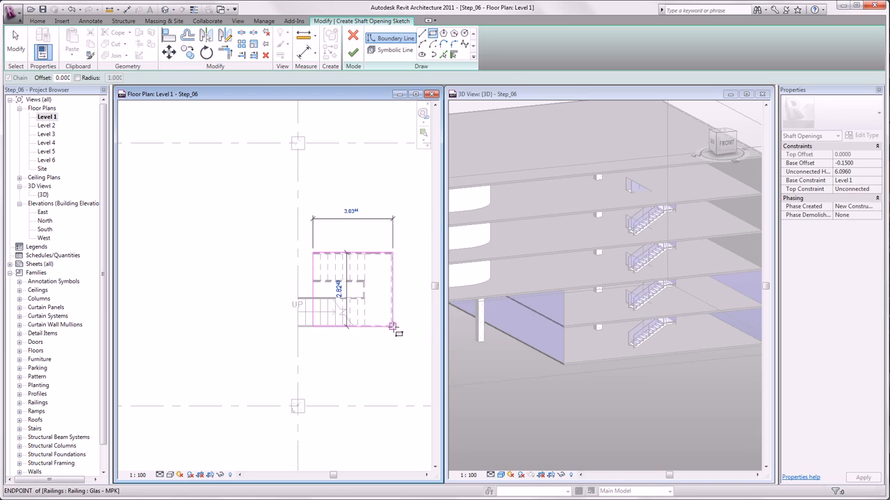
left_click(393, 326)
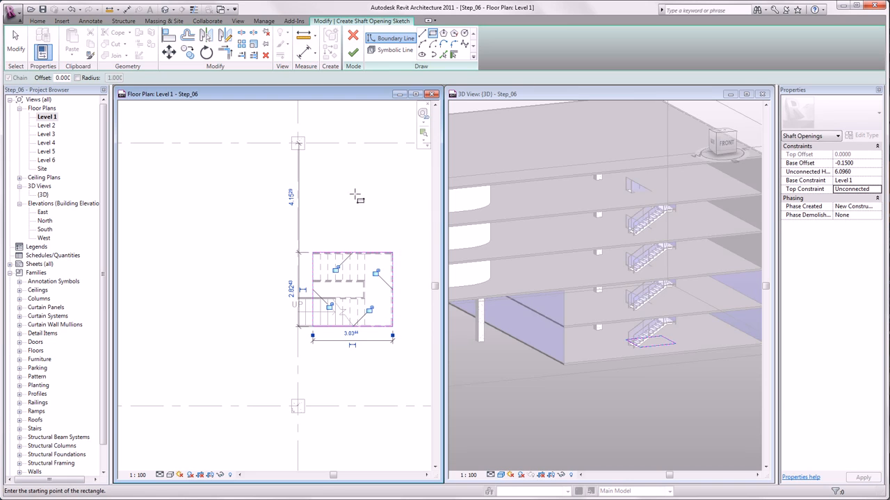
Step: Offset the shaft boundary's upper, lower and landing-side lines 0.3 m outward without copying, leaving the side nearest grid 5 in place
left_click(188, 38)
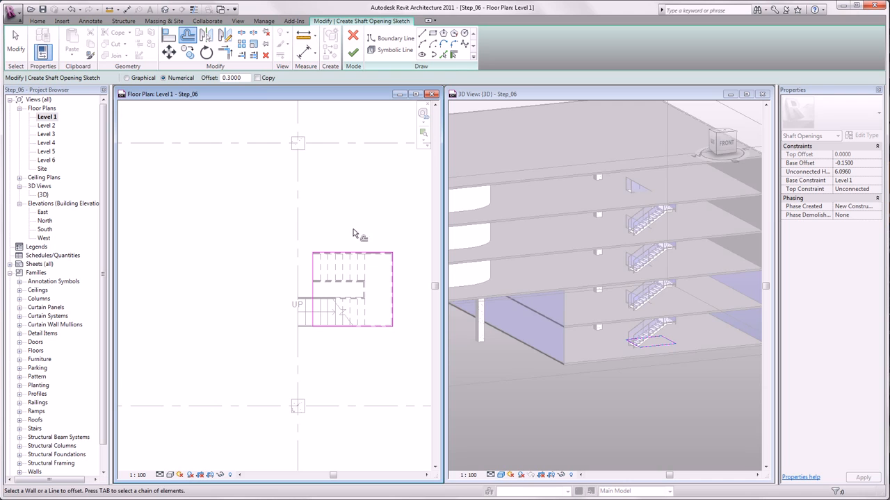
left_click(358, 252)
left_click(392, 277)
left_click(375, 325)
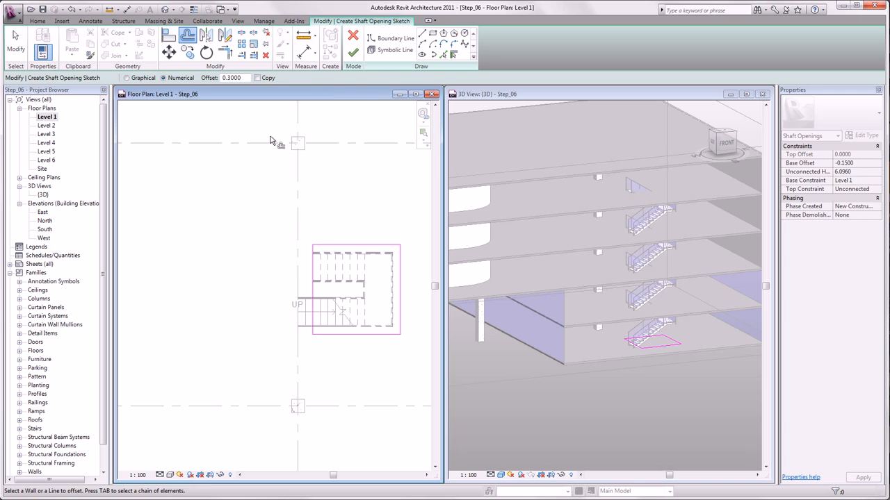
key("Escape")
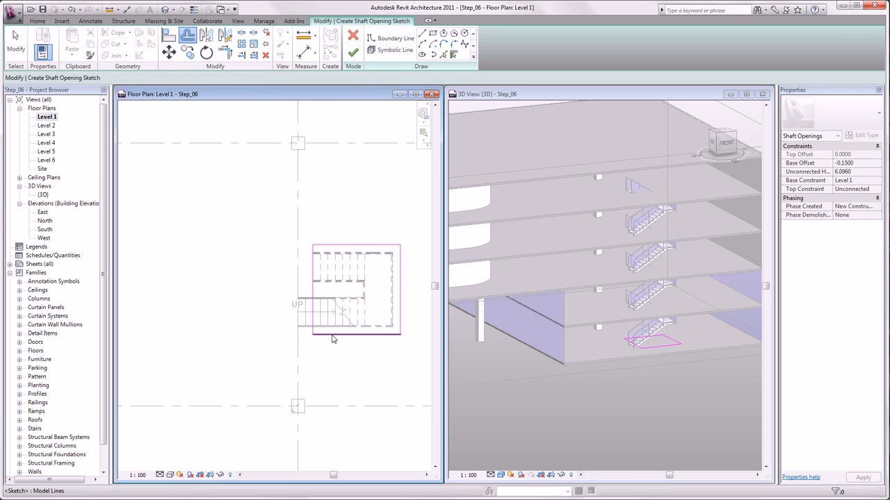
Step: Set the shaft's base offset to 0 and its top constraint to Up to level: Level 5, and finish the opening
left_click(857, 163)
left_click_drag(859, 164, 819, 164)
type("0")
left_click(871, 189)
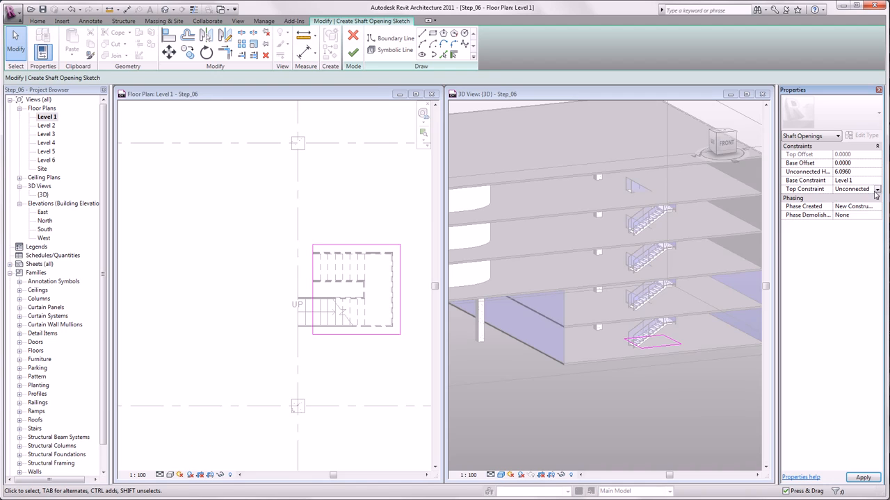
left_click(877, 191)
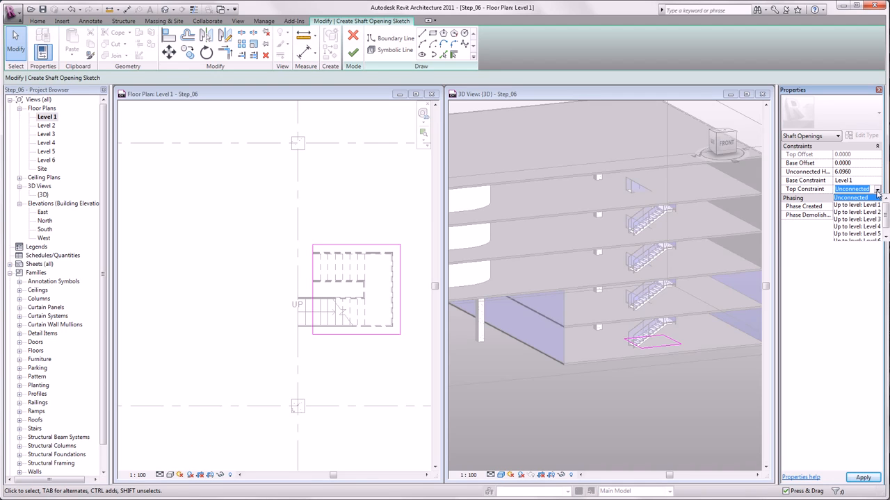
left_click(867, 235)
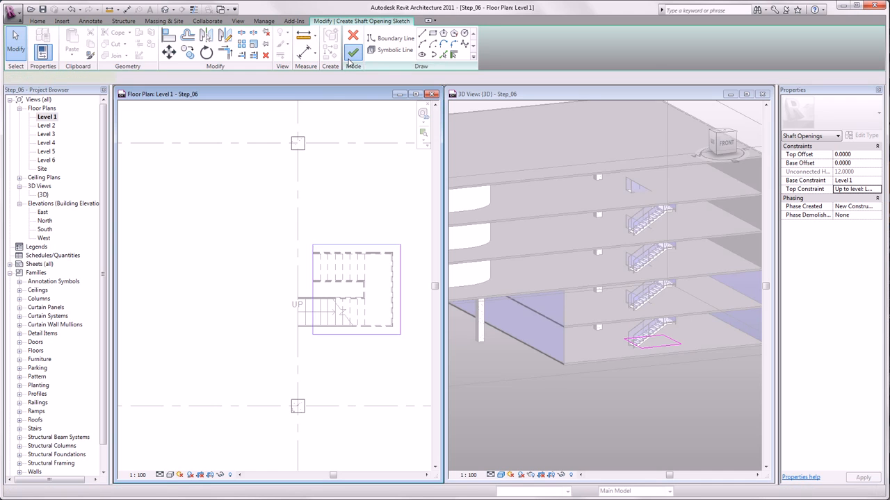
left_click(351, 59)
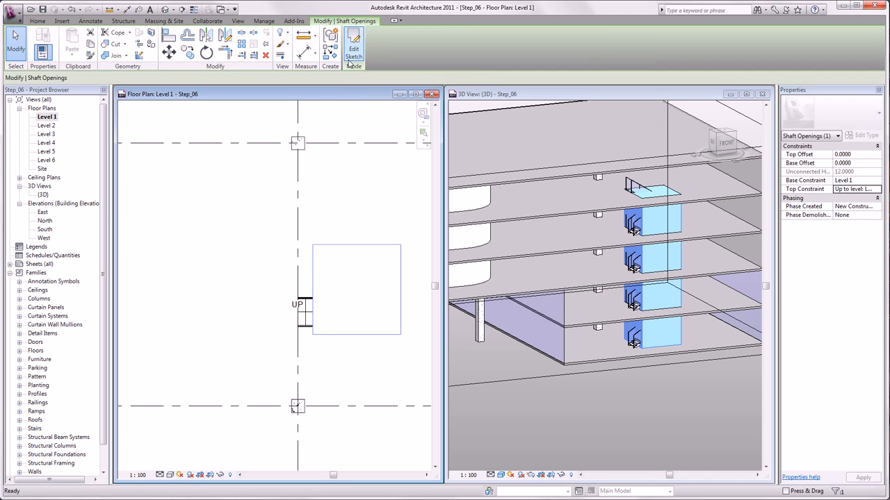
left_click(527, 422)
left_click(528, 415)
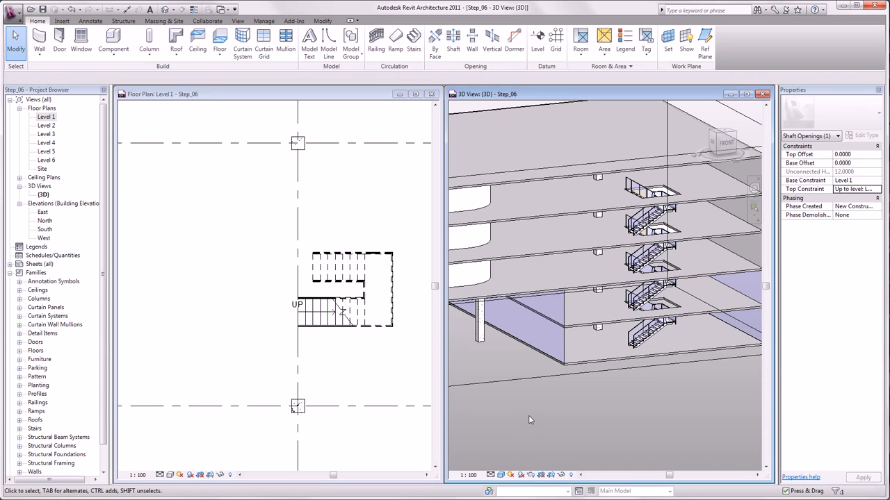